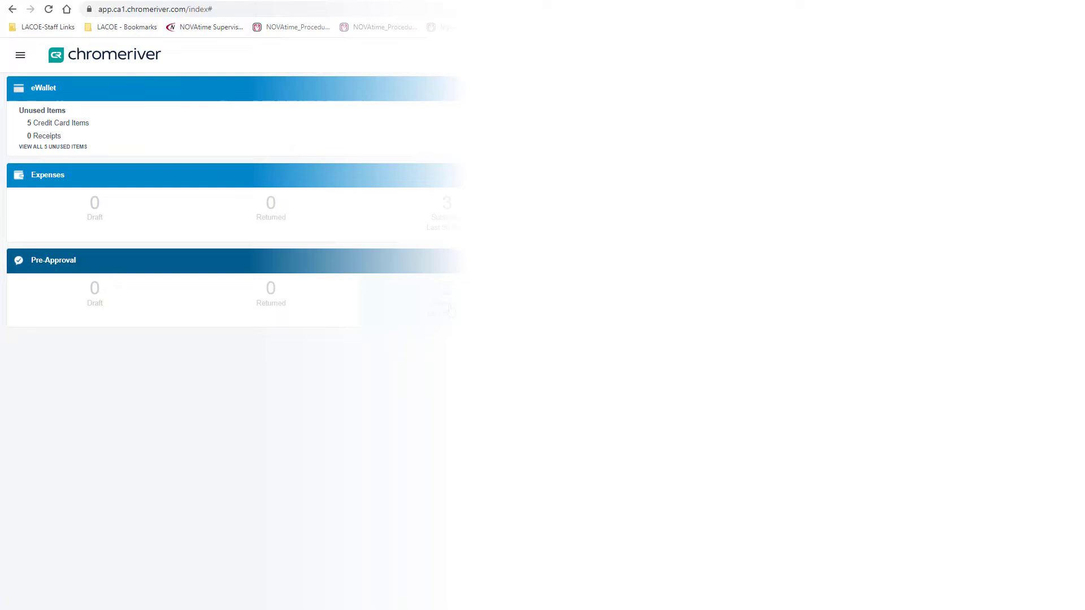
Review the Workshop at School Services pre-approval, then open the unused card charges and the 260.00 transaction.
{"action": "left_click", "coordinate": [450, 307]}
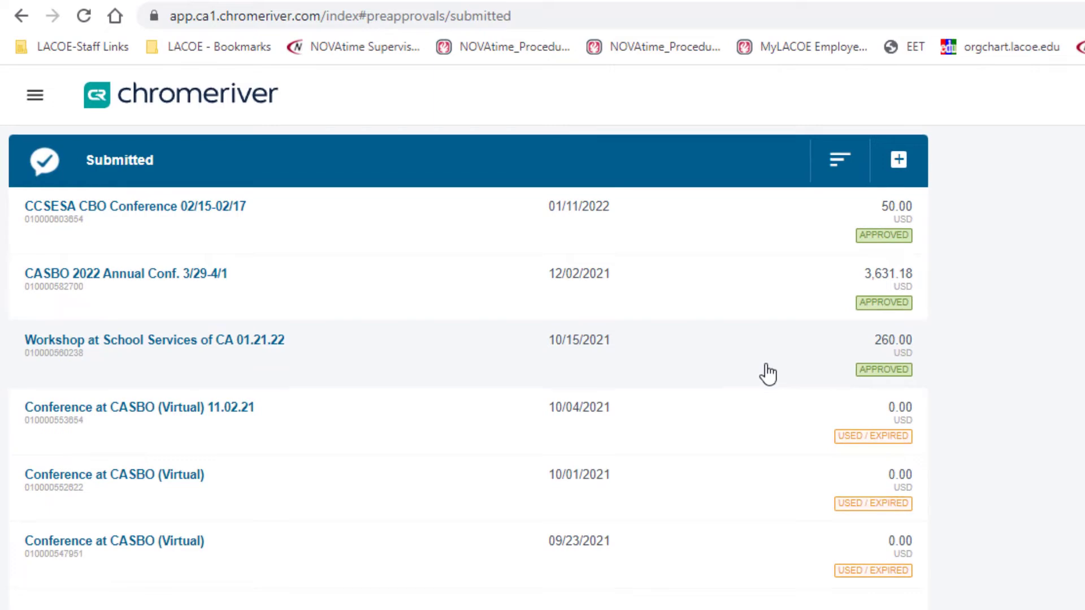
{"action": "left_click", "coordinate": [768, 374]}
{"action": "left_click", "coordinate": [209, 113]}
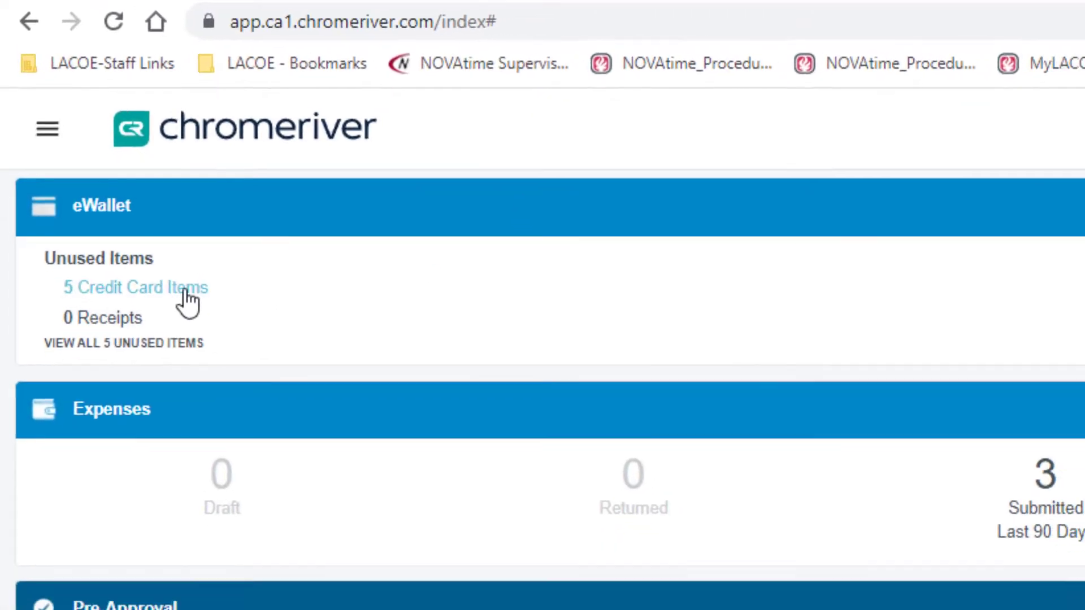
{"action": "left_click", "coordinate": [191, 302]}
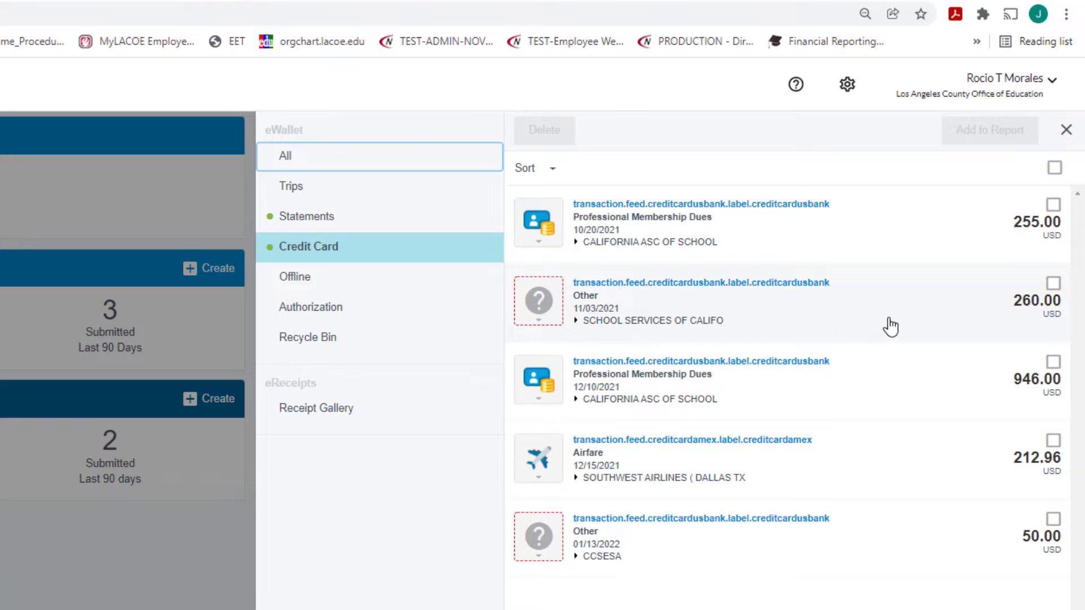
{"action": "left_click", "coordinate": [890, 326]}
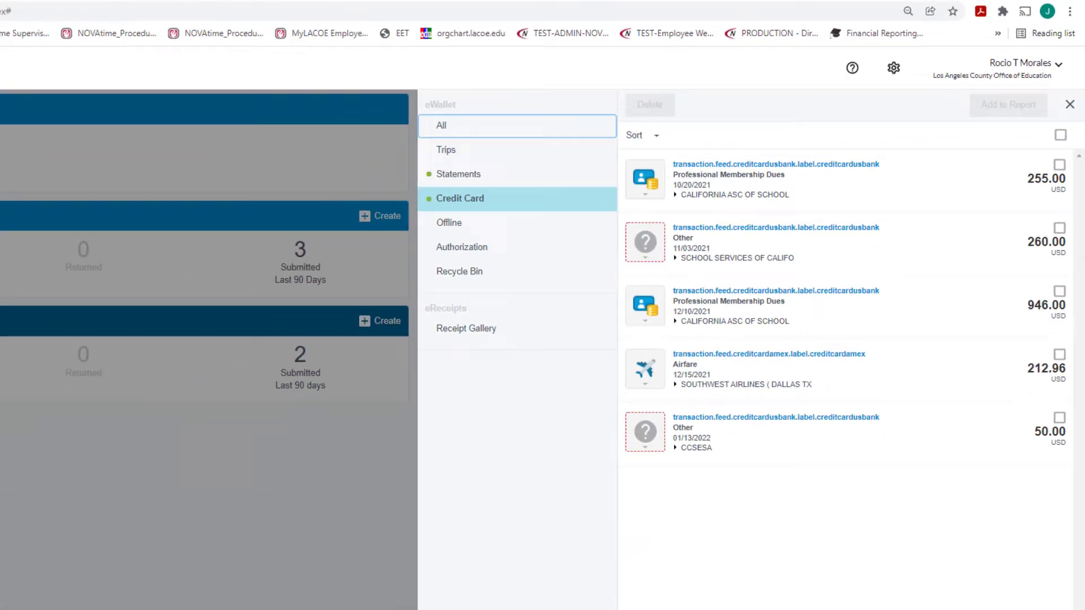
Create a new expense report and select the Workshop at School Services of CA 01.21.22 pre-approval to import.
{"action": "left_click", "coordinate": [106, 60]}
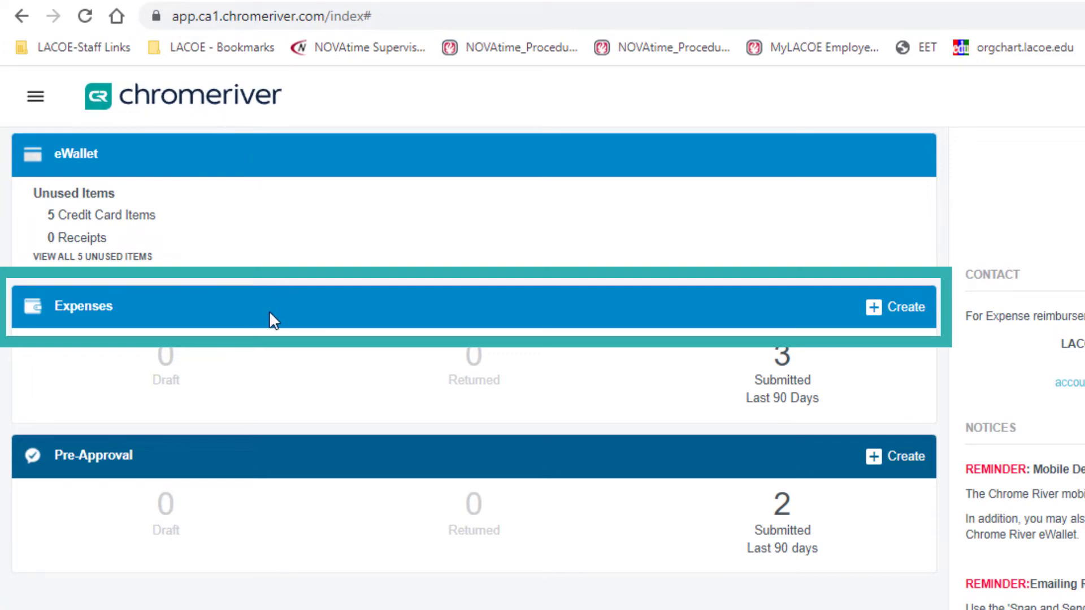
{"action": "left_click", "coordinate": [906, 308]}
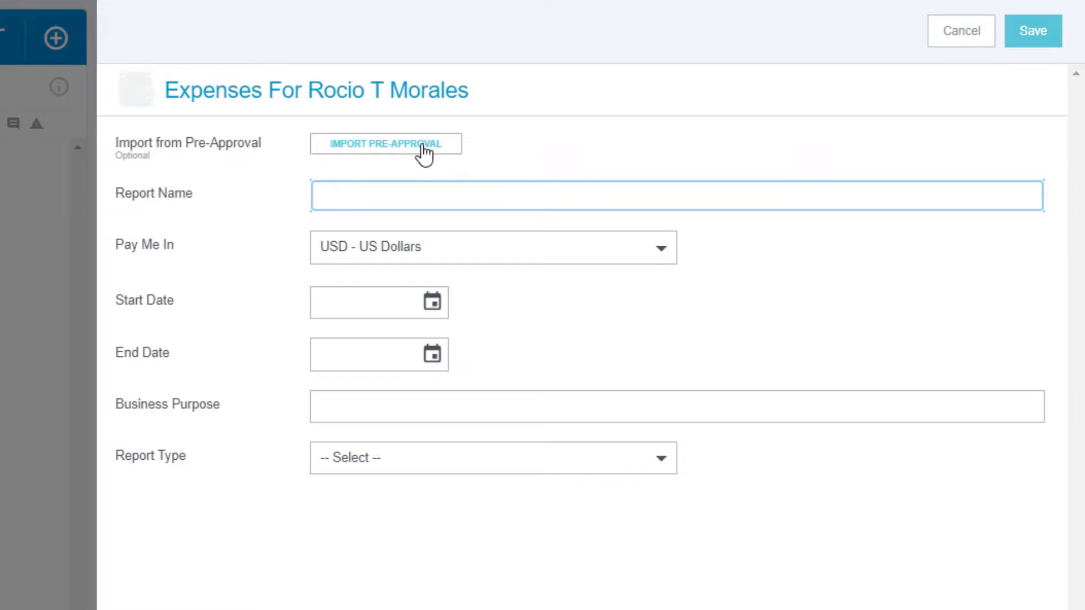
{"action": "left_click", "coordinate": [513, 159]}
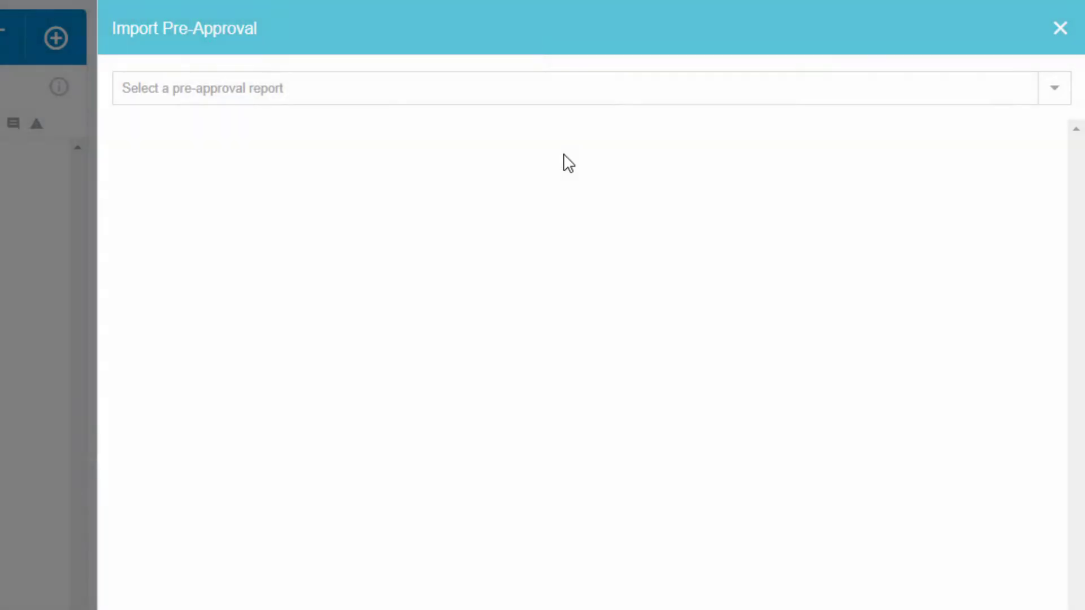
{"action": "left_click", "coordinate": [1040, 93]}
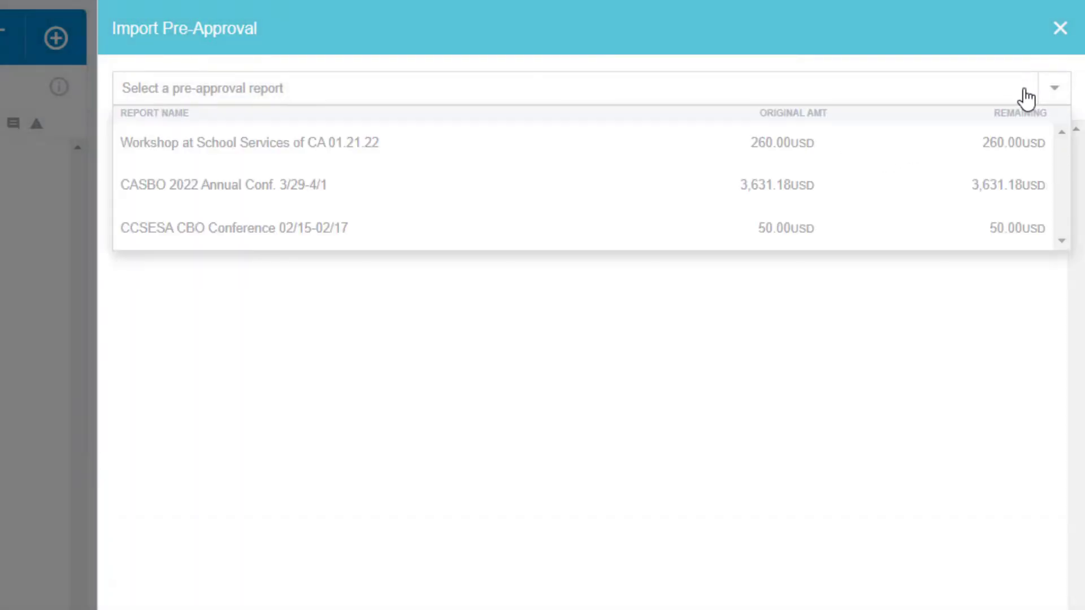
{"action": "left_click", "coordinate": [680, 148]}
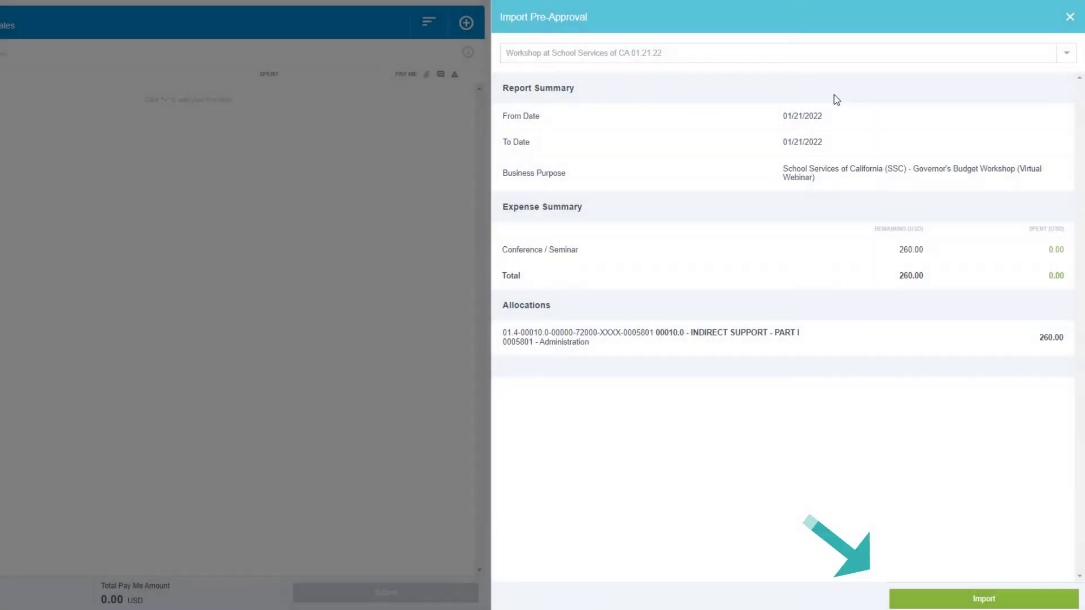
Import the pre-approval, with business purpose Virtual Workshop and report type General Travel.
{"action": "left_click", "coordinate": [998, 605]}
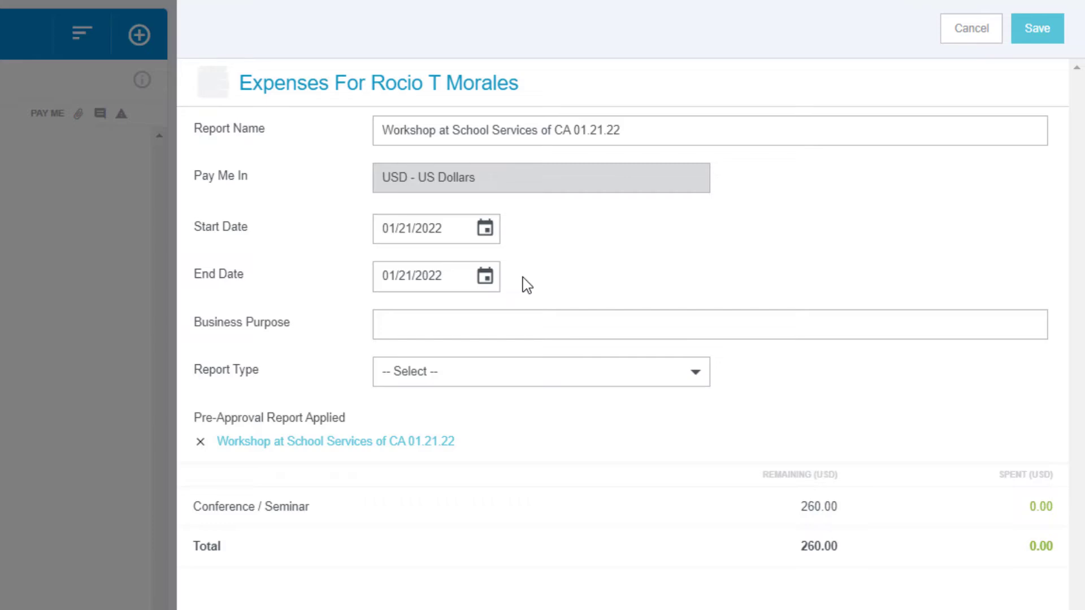
{"action": "left_click", "coordinate": [443, 334]}
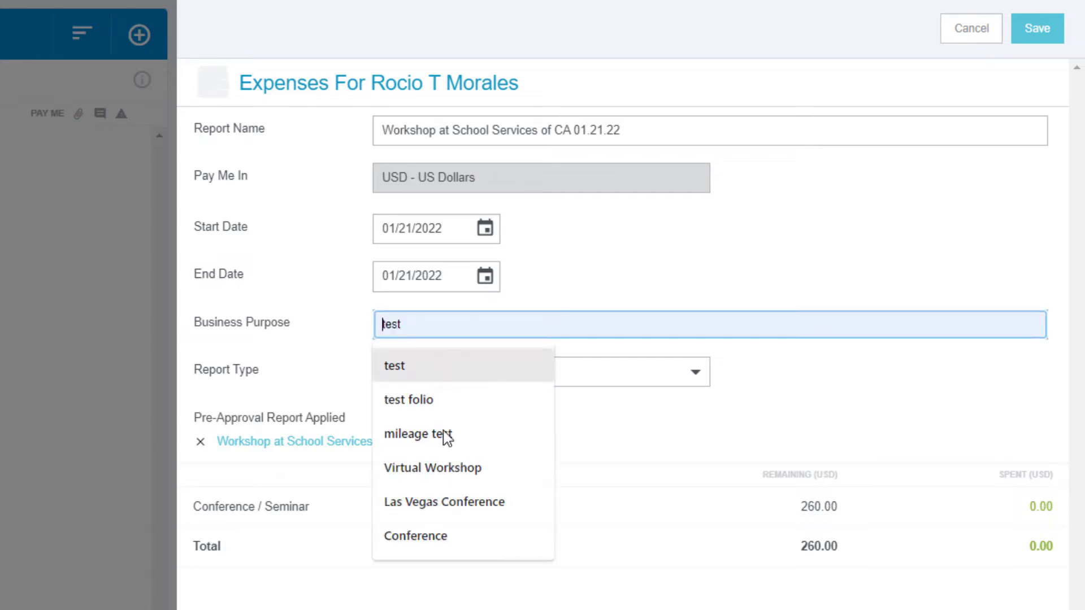
{"action": "left_click", "coordinate": [445, 468]}
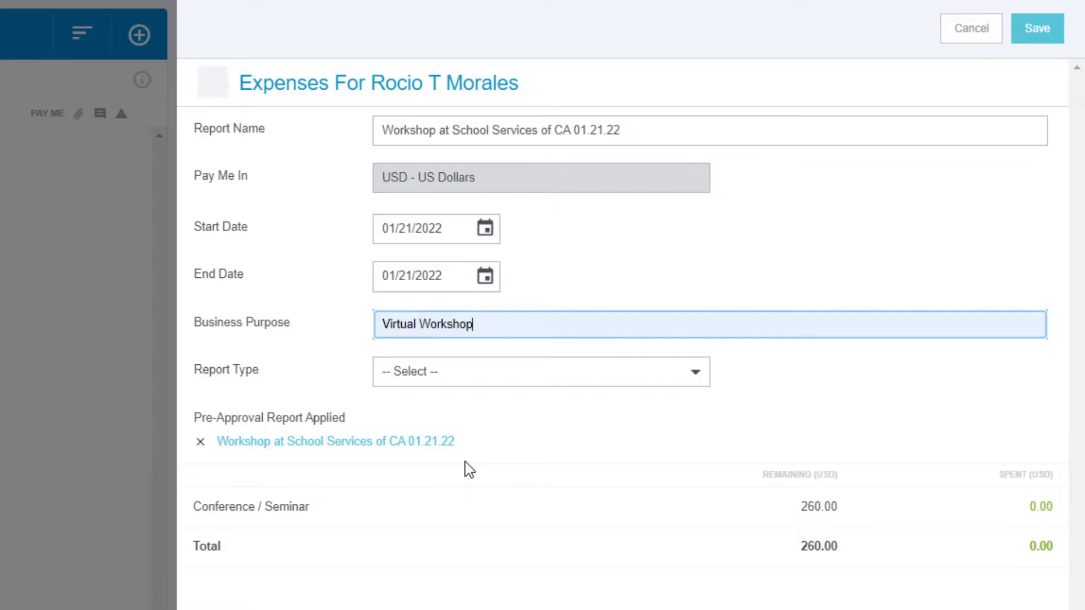
{"action": "left_click", "coordinate": [685, 374]}
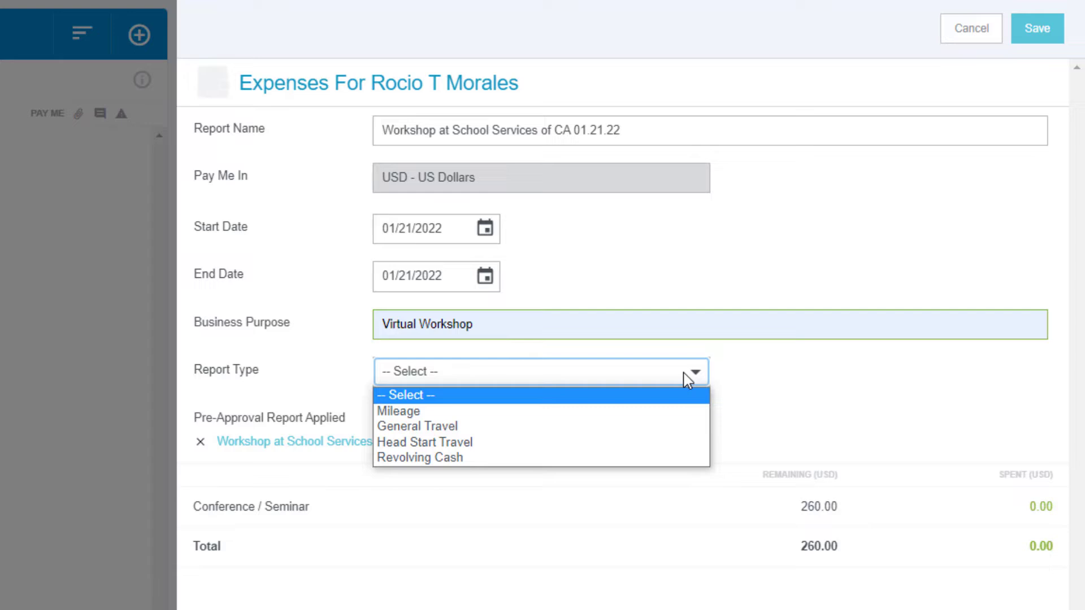
{"action": "left_click", "coordinate": [449, 432]}
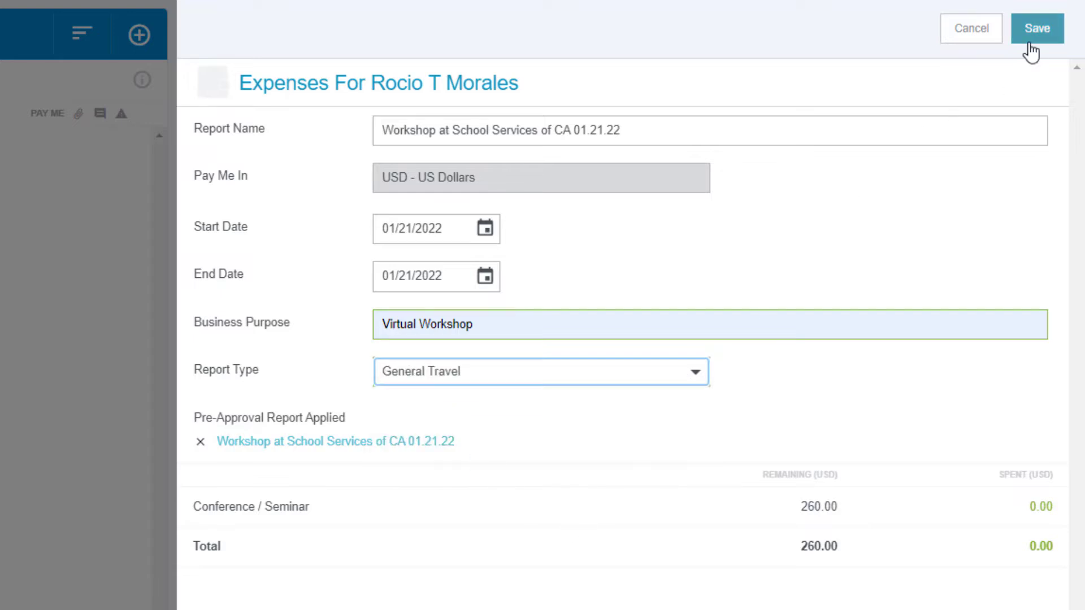
Save the report header, add the 260.00 School Services charge as a line item, and expand Professional Development types.
{"action": "left_click", "coordinate": [1037, 39]}
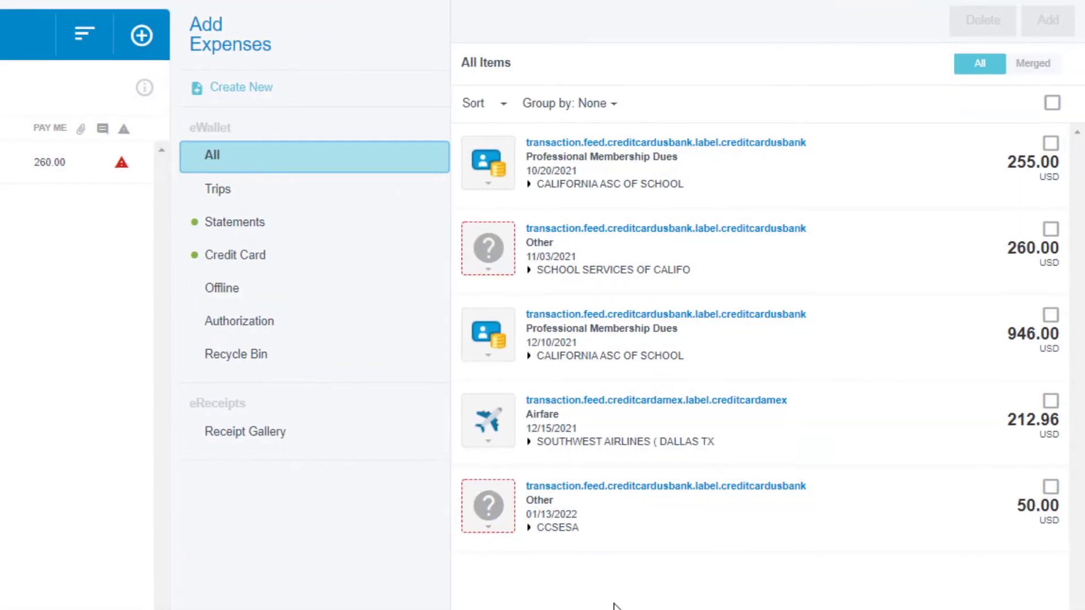
{"action": "left_click_drag", "start_coordinate": [838, 256], "coordinate": [0, 89]}
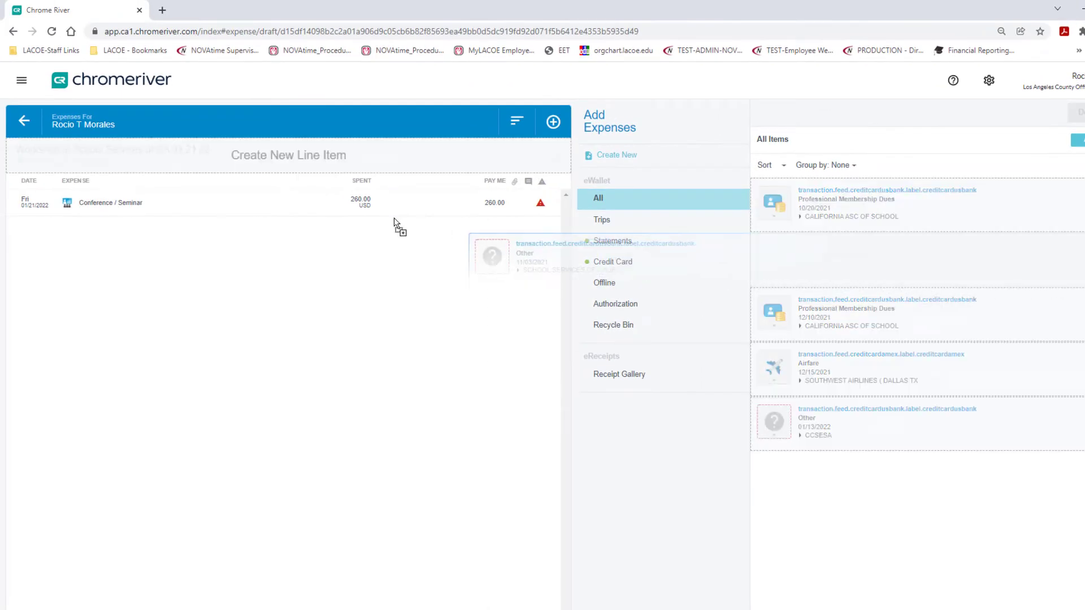
{"action": "left_click_drag", "start_coordinate": [394, 223], "coordinate": [347, 206]}
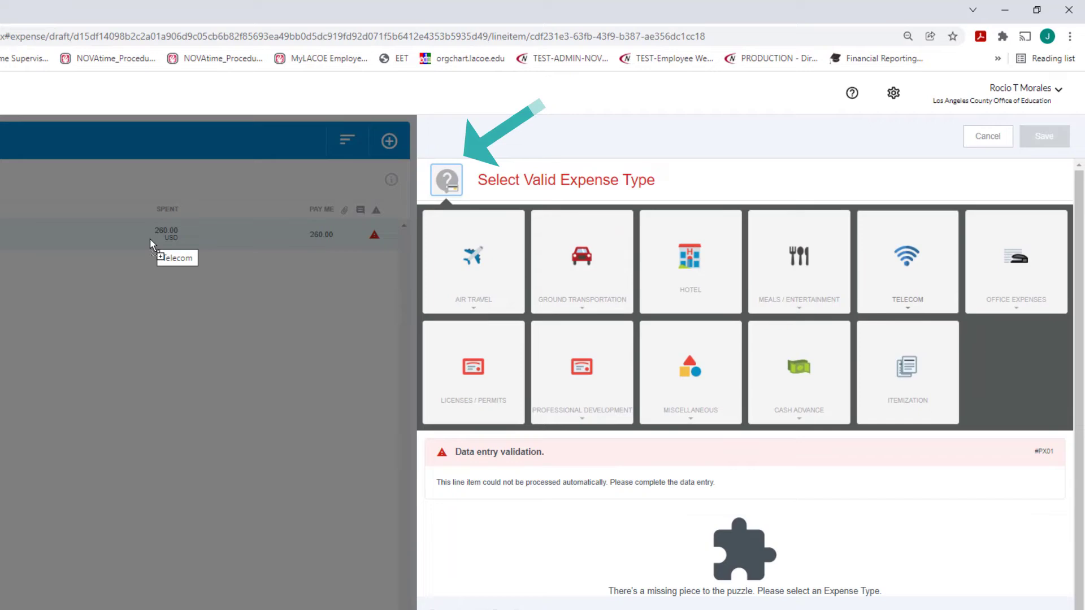
{"action": "left_click_drag", "start_coordinate": [150, 238], "coordinate": [206, 295]}
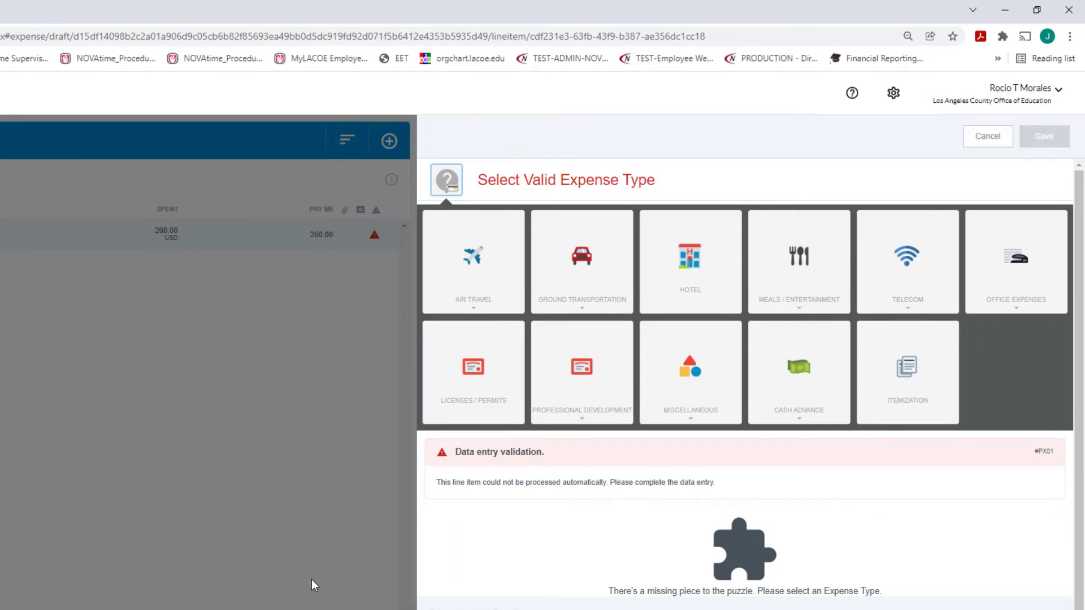
{"action": "left_click", "coordinate": [594, 418]}
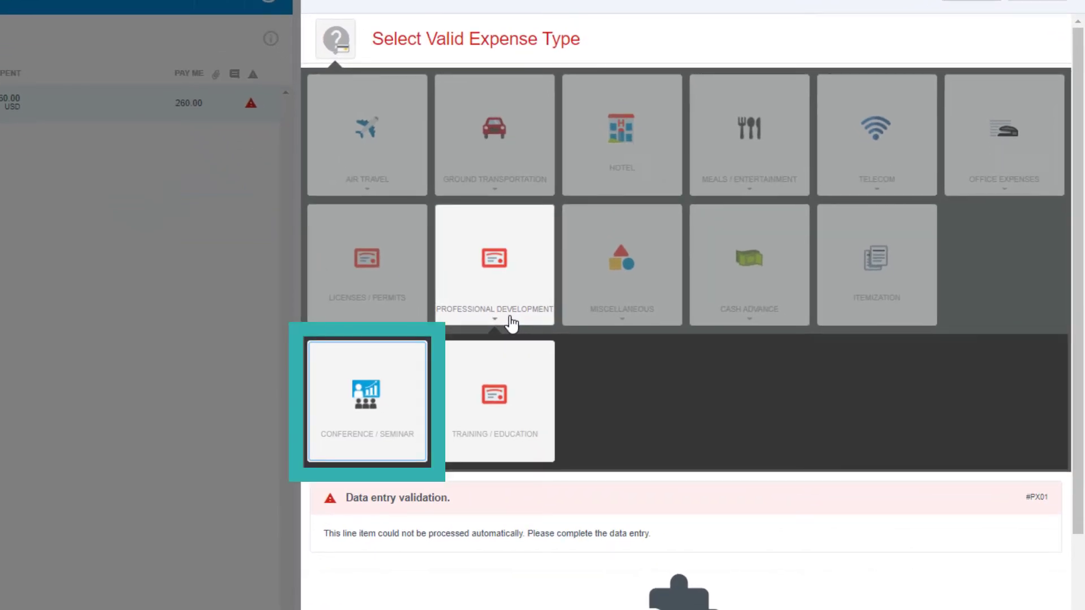
Classify the line item as a company-paid Conference / Seminar expense.
{"action": "left_click", "coordinate": [370, 426]}
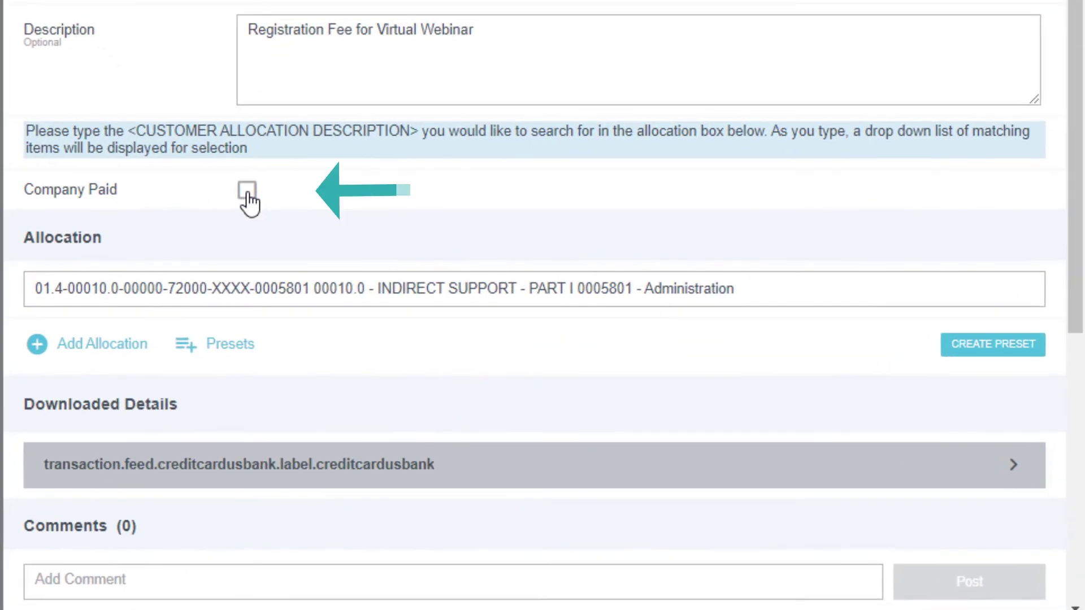
{"action": "left_click", "coordinate": [247, 193]}
{"action": "scroll", "coordinate": [510, 178], "scroll_direction": "down", "scroll_amount": 2}
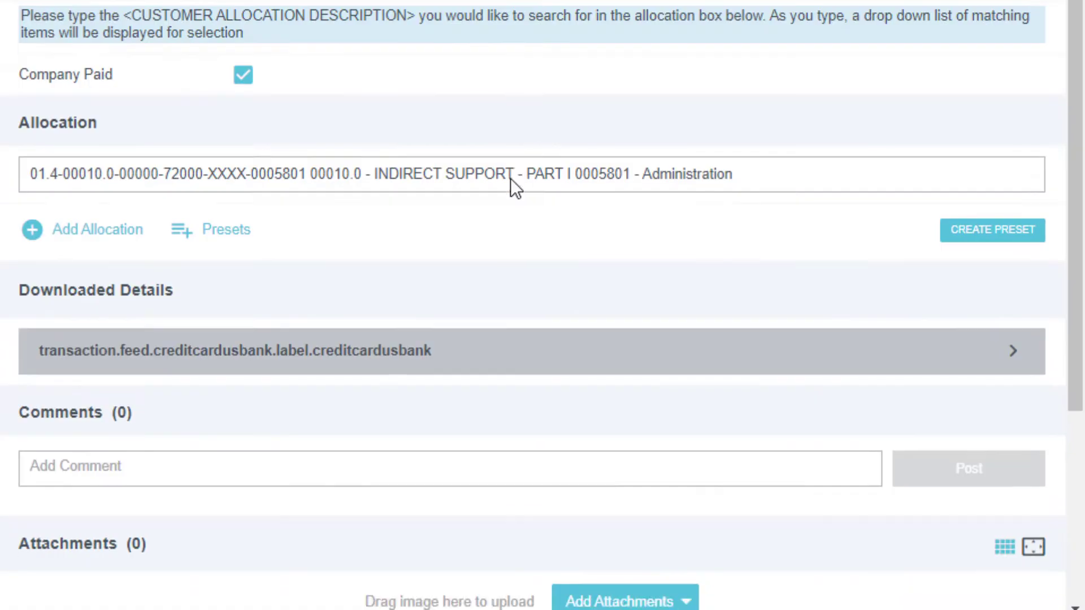
{"action": "scroll", "coordinate": [510, 178], "scroll_direction": "down", "scroll_amount": 2}
Post the comment 'Optional Comment' and expand the card transaction's downloaded details.
{"action": "left_click", "coordinate": [150, 351]}
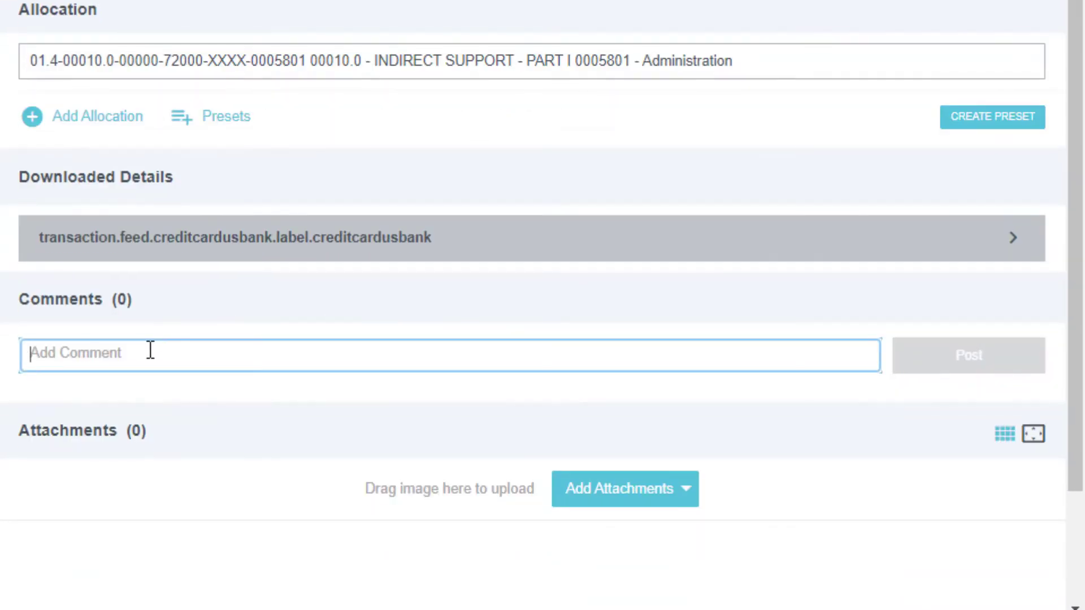
{"action": "type", "text": "Optional Comment"}
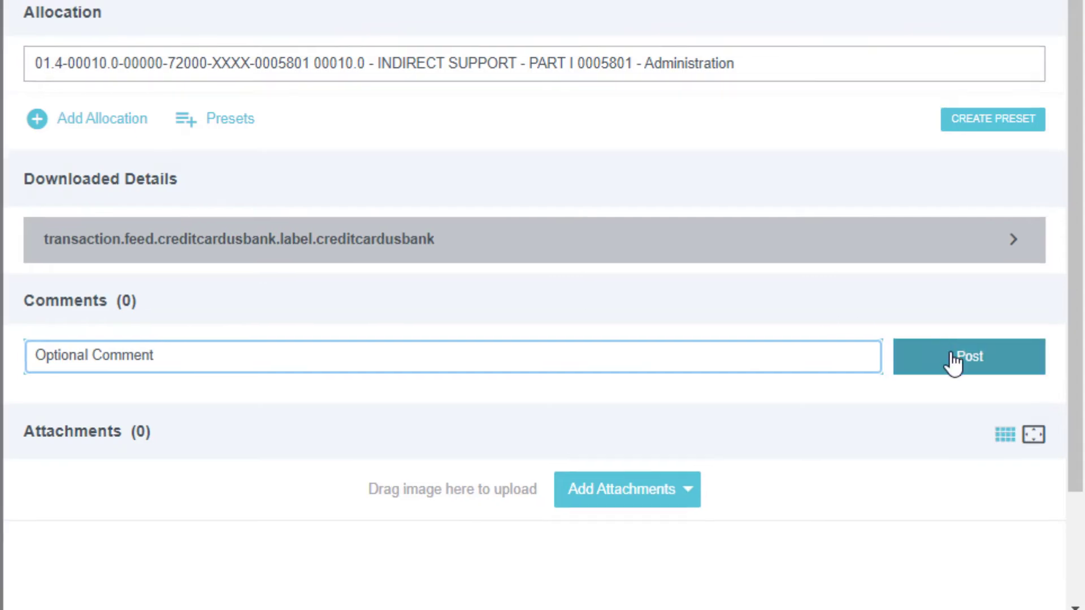
{"action": "left_click", "coordinate": [953, 361]}
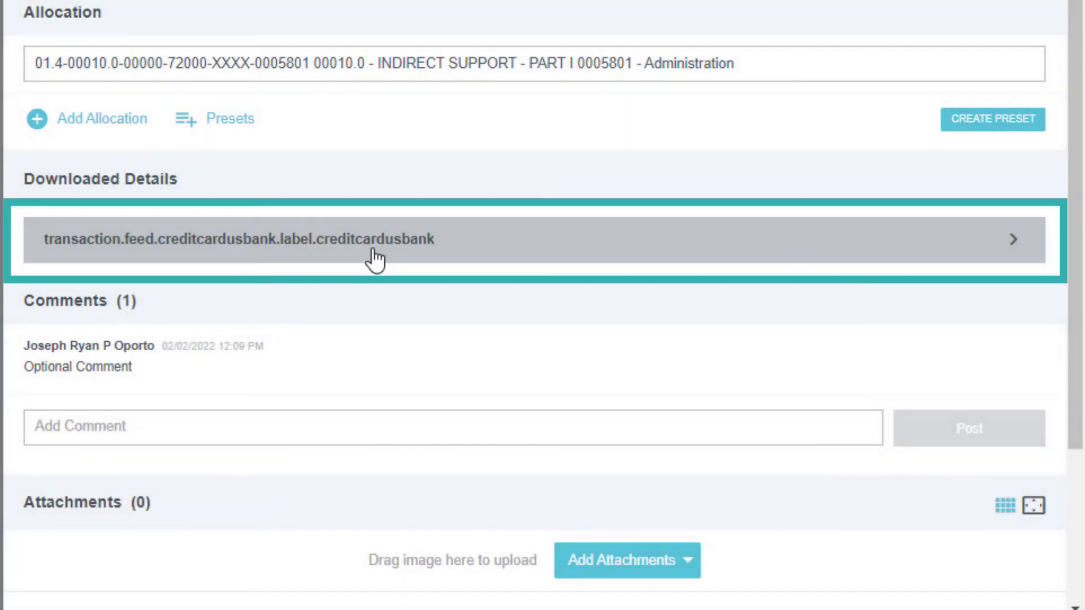
{"action": "left_click", "coordinate": [1014, 242]}
{"action": "scroll", "coordinate": [721, 265], "scroll_direction": "down", "scroll_amount": 2}
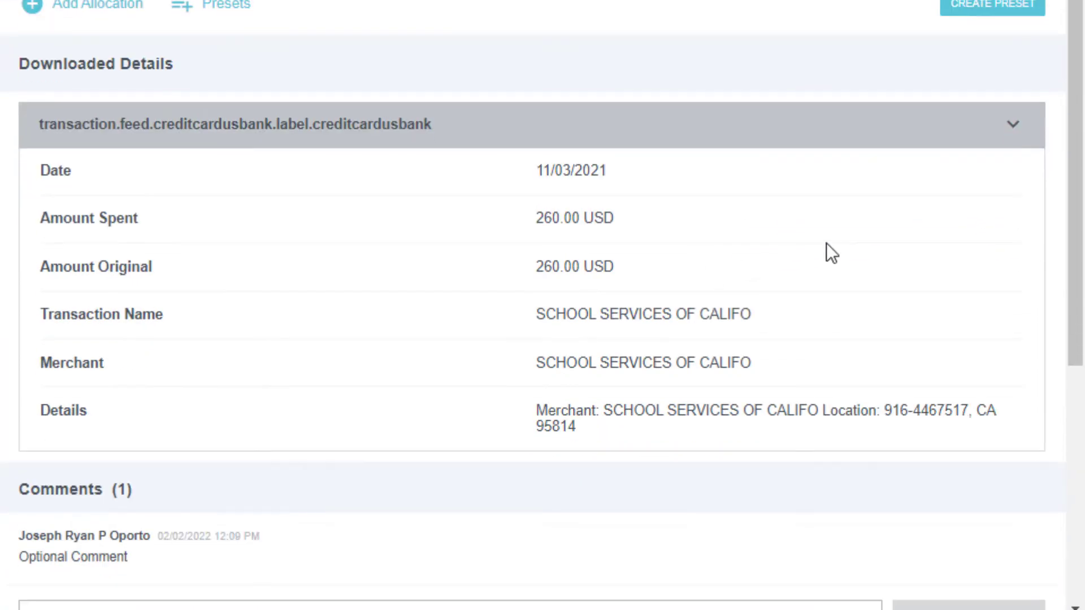
{"action": "scroll", "coordinate": [826, 242], "scroll_direction": "down", "scroll_amount": 6}
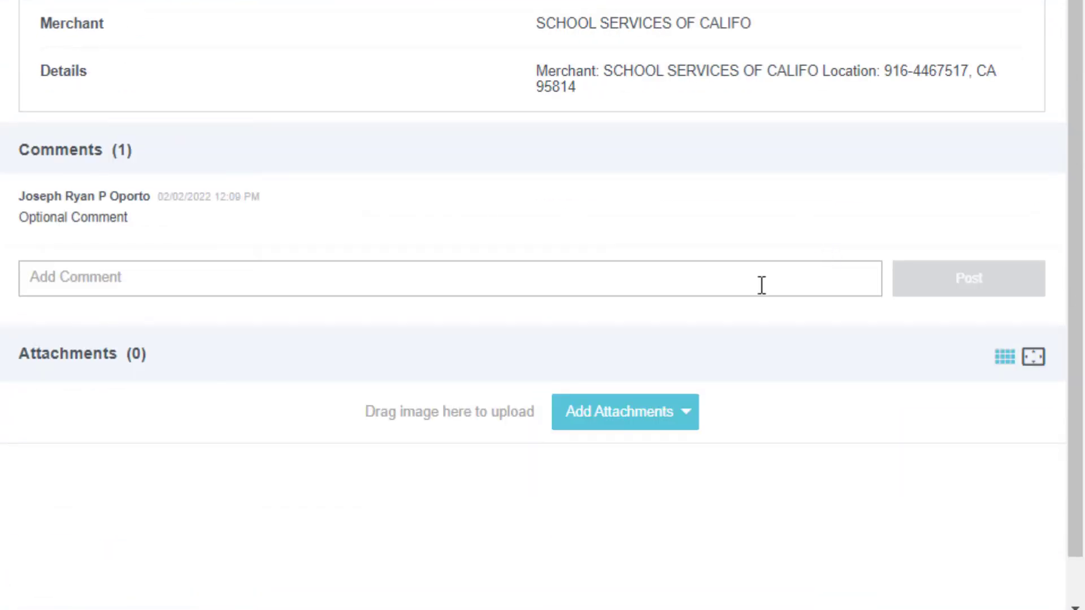
Upload the receipt PDF to the Conference / Seminar expense and save the line item.
{"action": "left_click", "coordinate": [647, 429]}
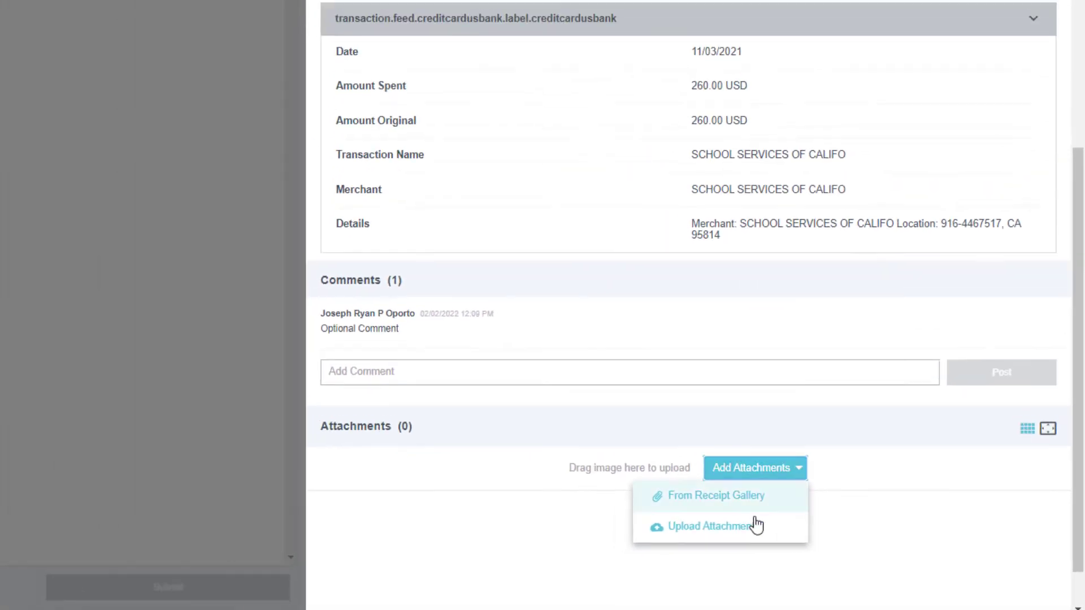
{"action": "left_click", "coordinate": [757, 526]}
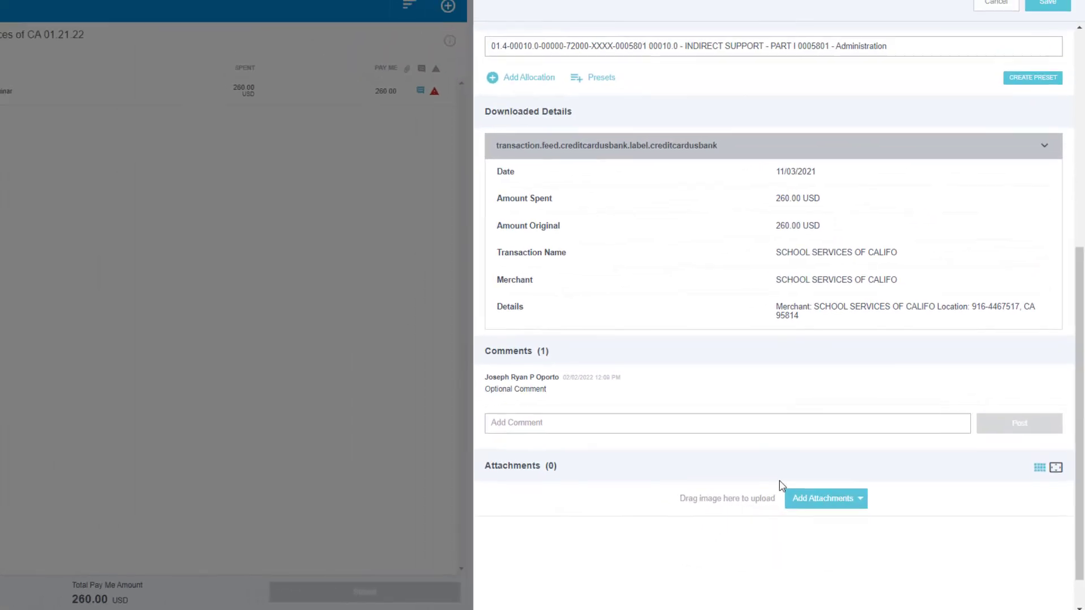
{"action": "left_click", "coordinate": [350, 332]}
{"action": "left_click", "coordinate": [460, 450]}
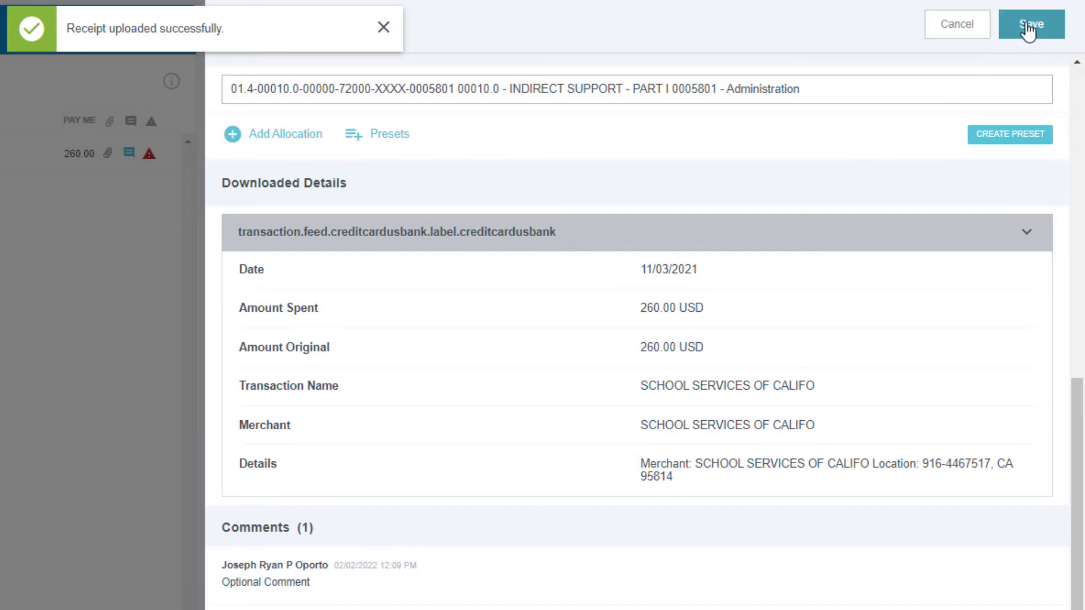
{"action": "left_click", "coordinate": [1031, 28]}
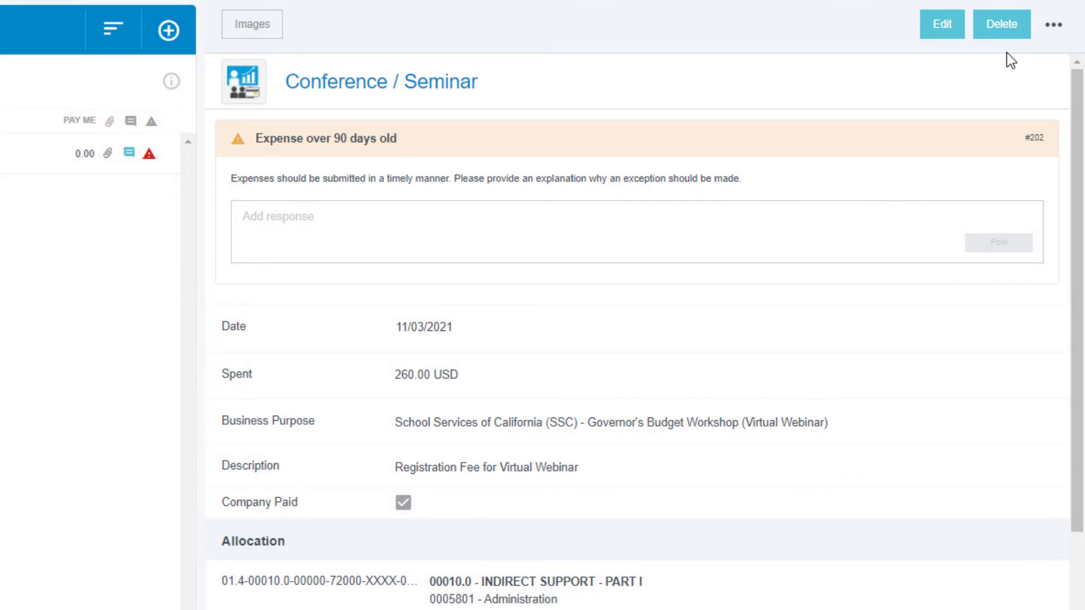
Post 'Late Submission Reason' as the response to the expense-over-90-days warning.
{"action": "left_click", "coordinate": [633, 224]}
{"action": "type", "text": "Late Submission Re"}
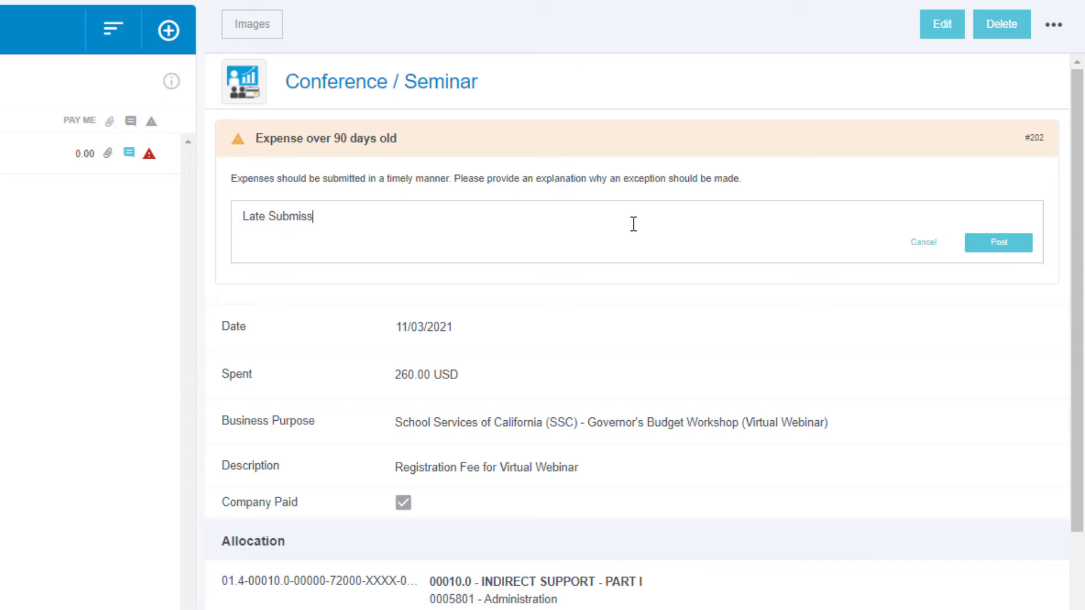
{"action": "type", "text": "ason"}
{"action": "left_click", "coordinate": [998, 243]}
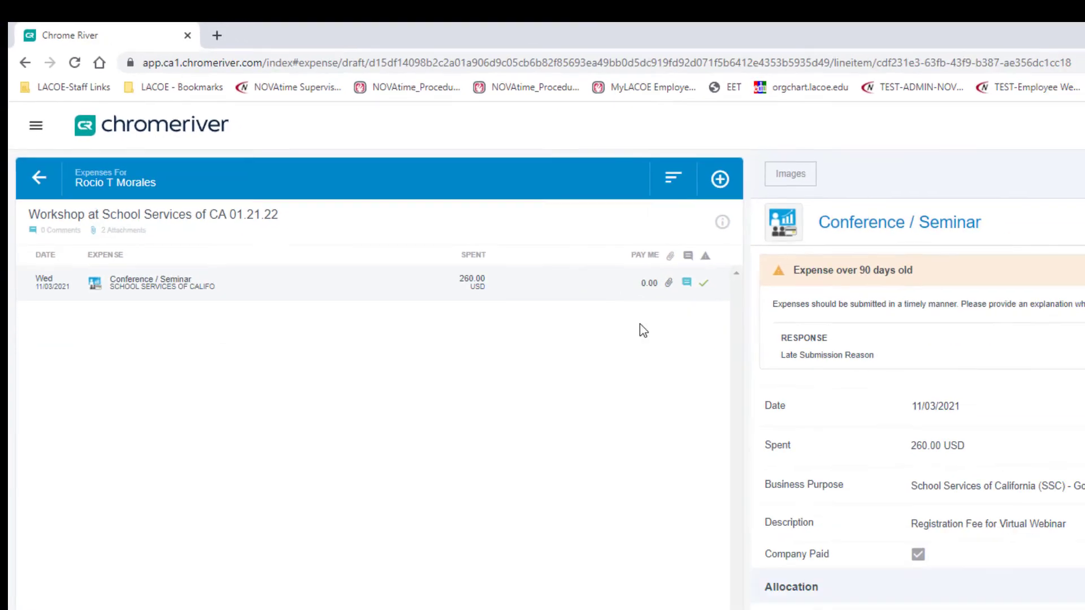
Submit the 260.00 USD Workshop expense report and confirm the submission.
{"action": "left_click", "coordinate": [441, 597]}
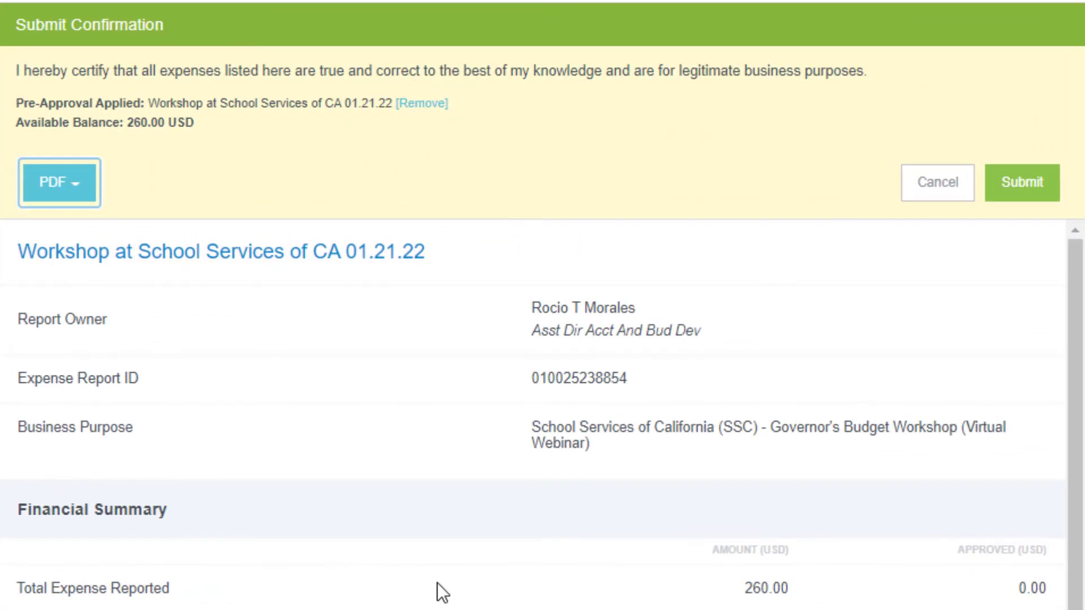
{"action": "left_click", "coordinate": [1024, 191]}
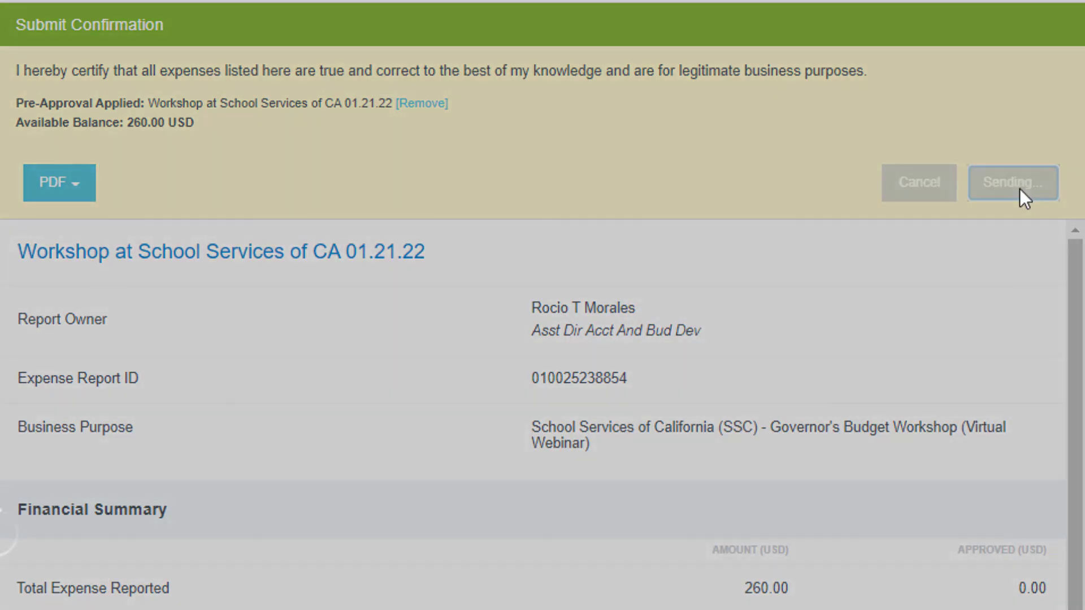